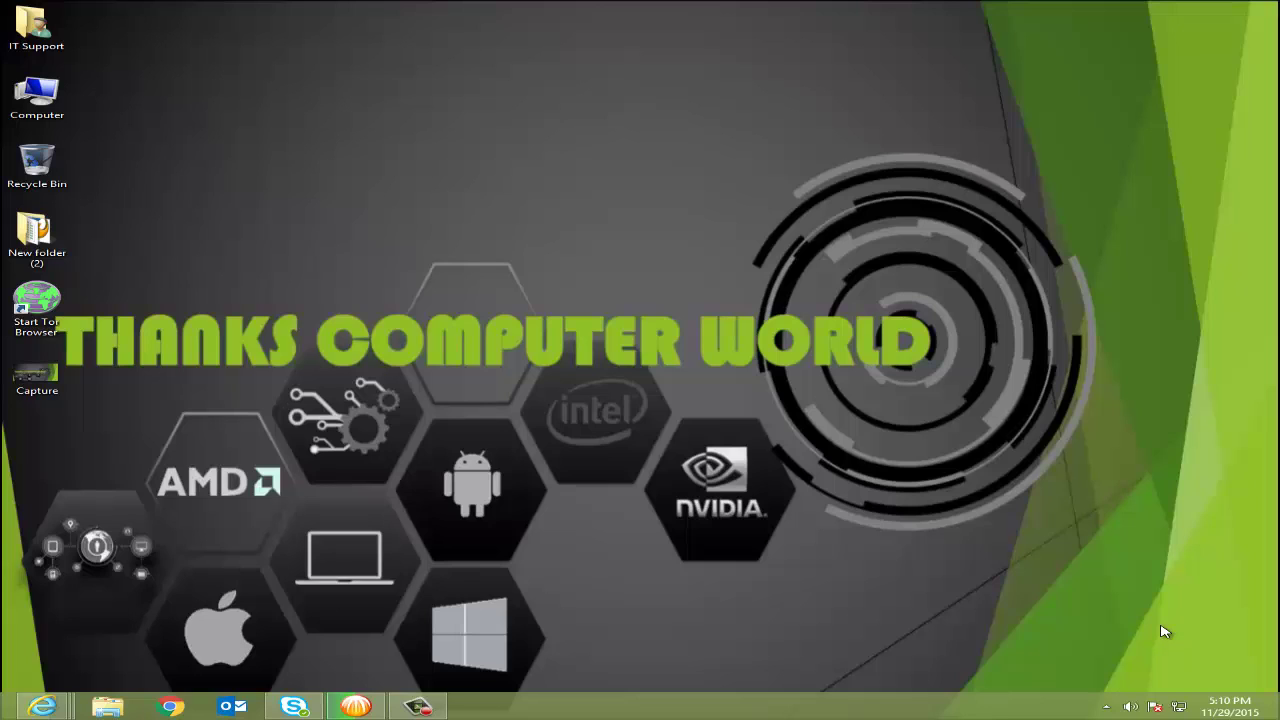
# Try youtube.com in Internet Explorer, which FortiGuard blocks, then open an empty new tab.
pyautogui.moveTo(62, 708)
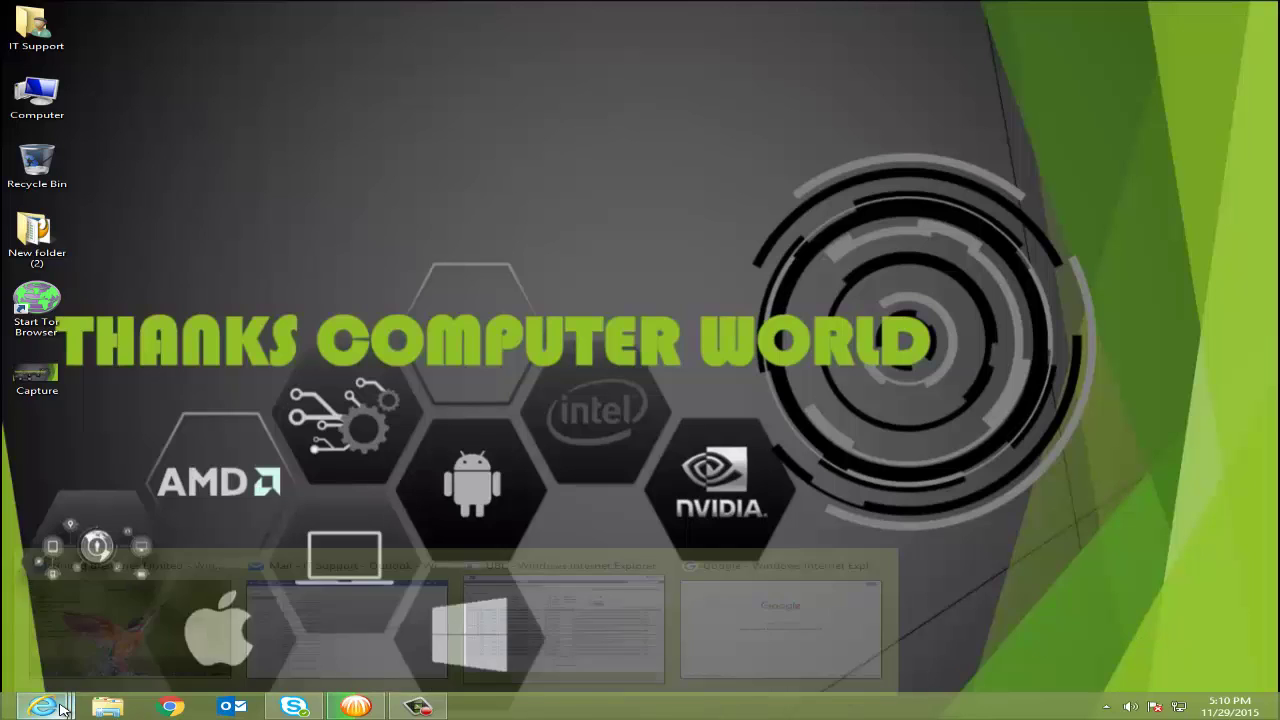
pyautogui.click(810, 636)
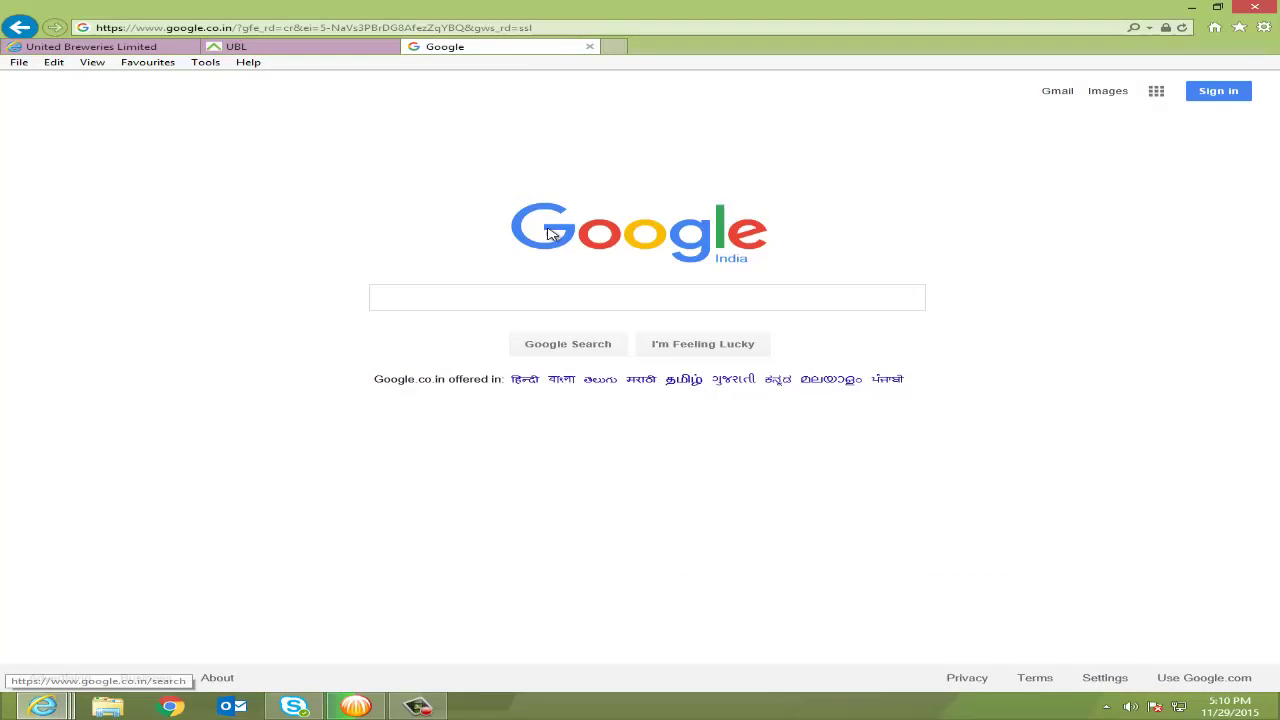
pyautogui.click(477, 28)
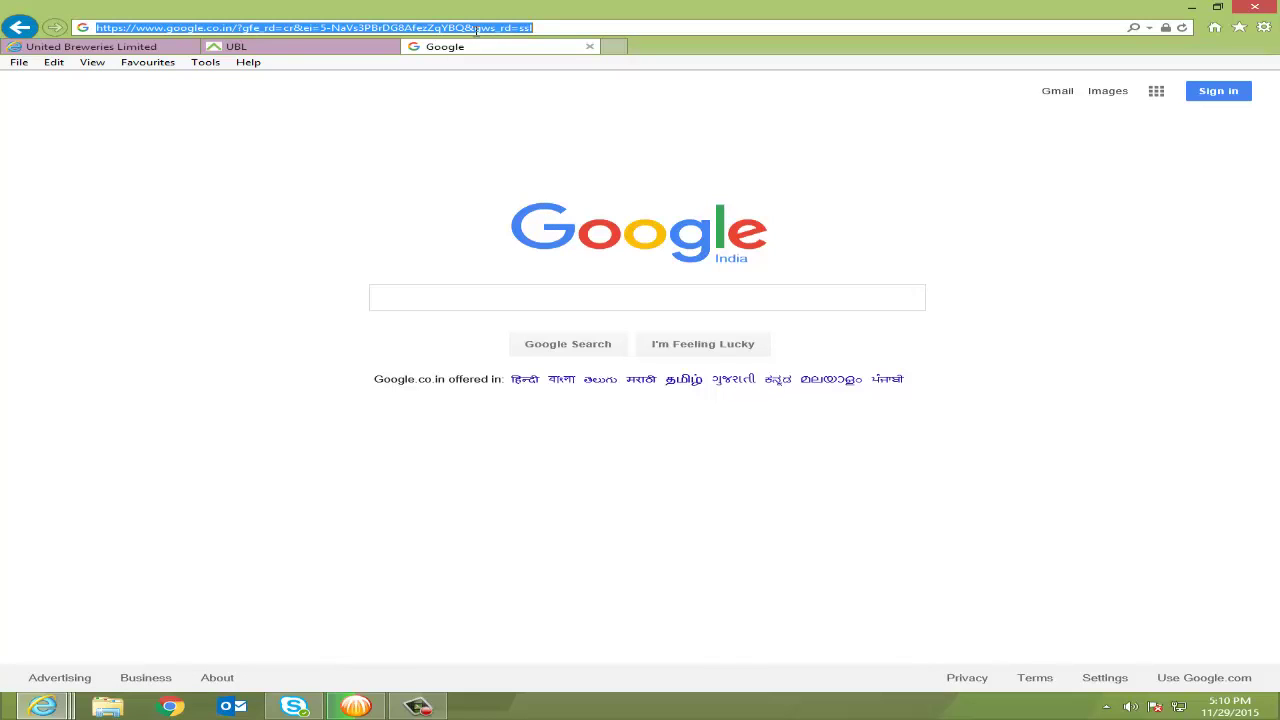
pyautogui.write('youtube')
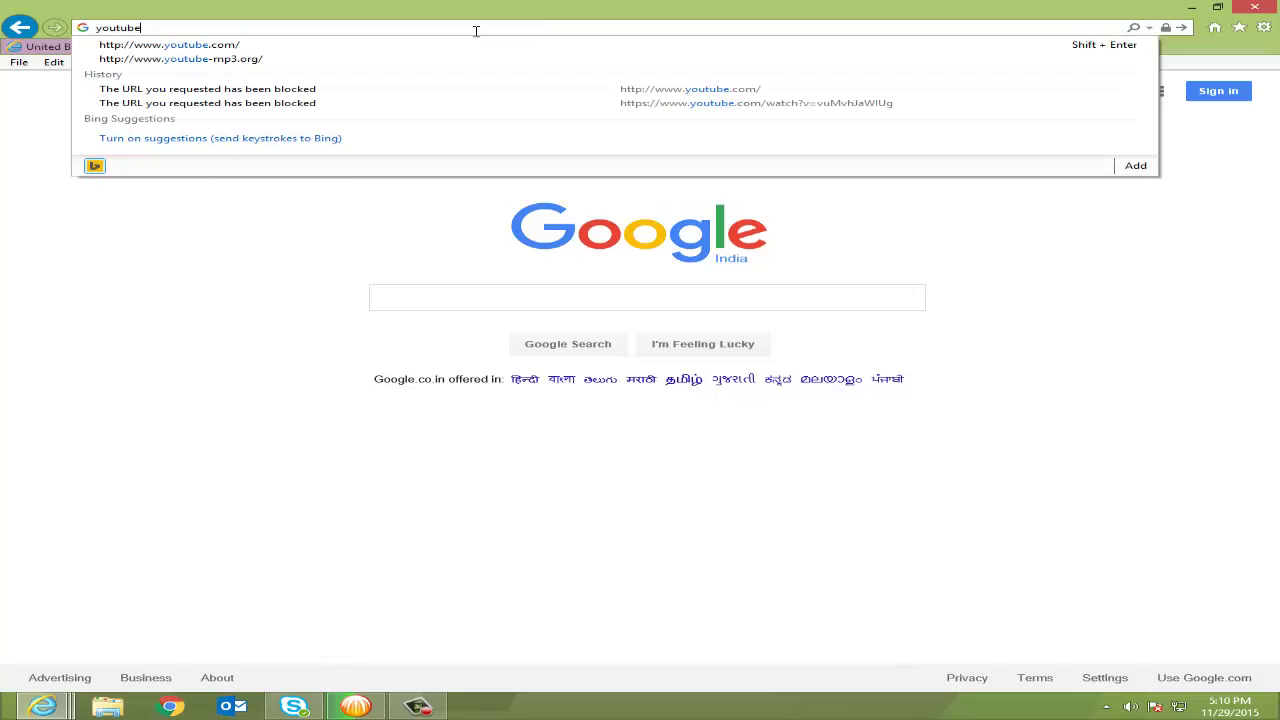
pyautogui.write('.com')
pyautogui.press('Return')
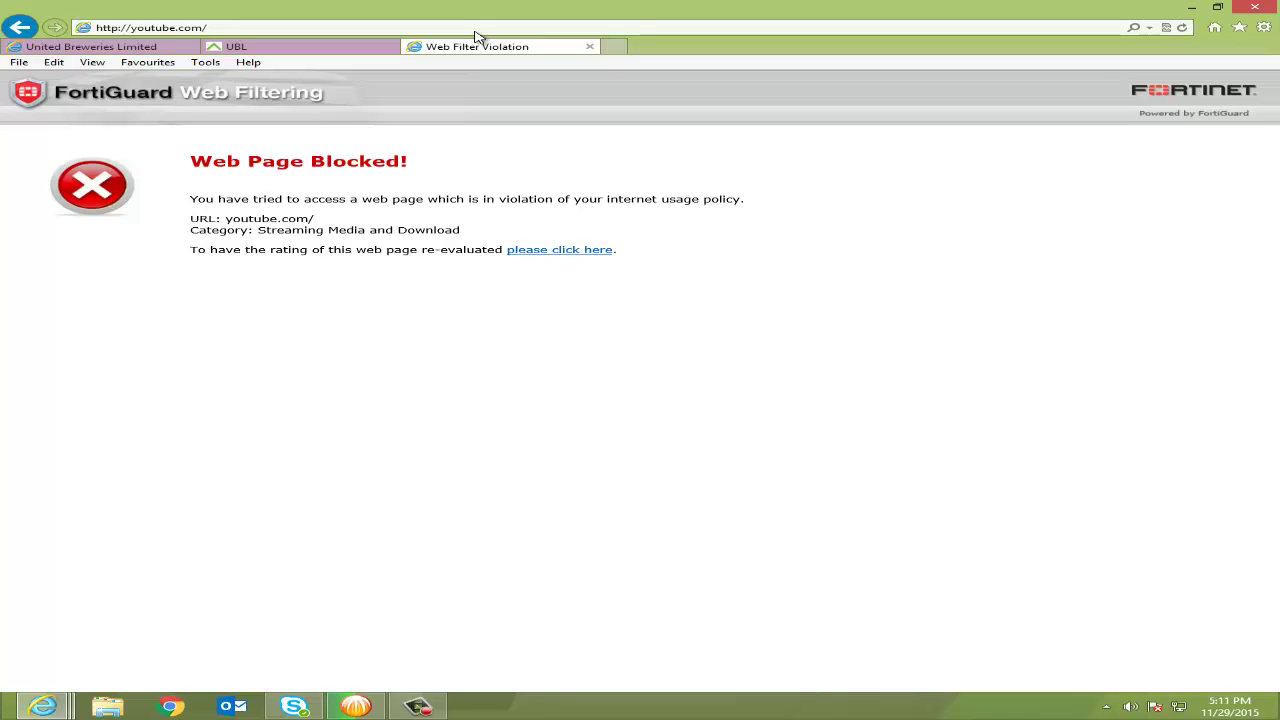
pyautogui.click(613, 47)
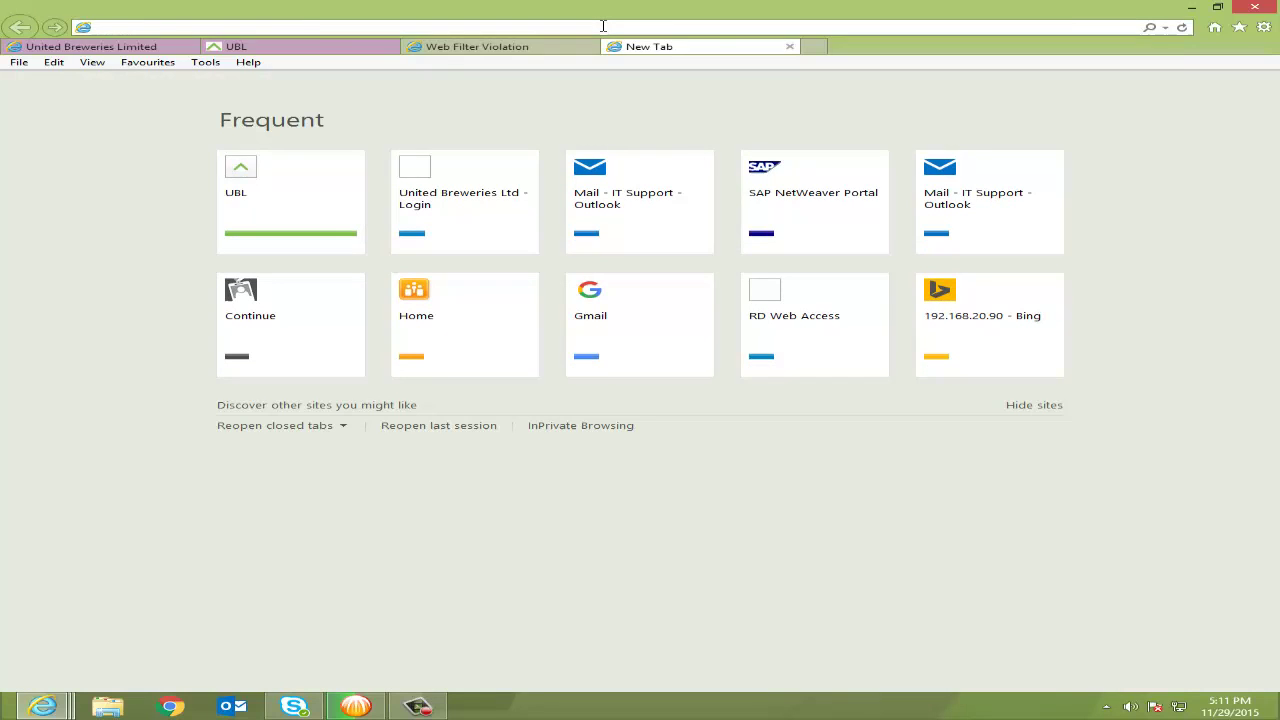
# Load facebook.com from the address-bar suggestion, which is also blocked.
pyautogui.write('face')
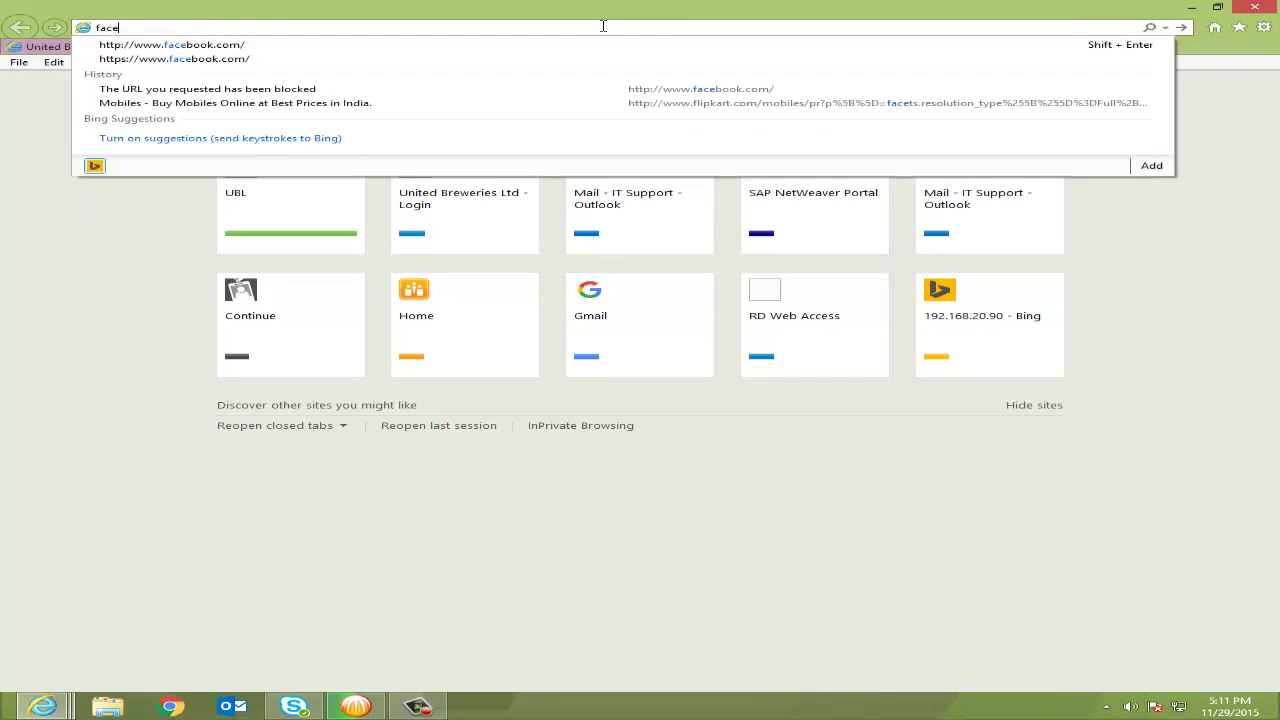
pyautogui.press('Down')
pyautogui.press('Return')
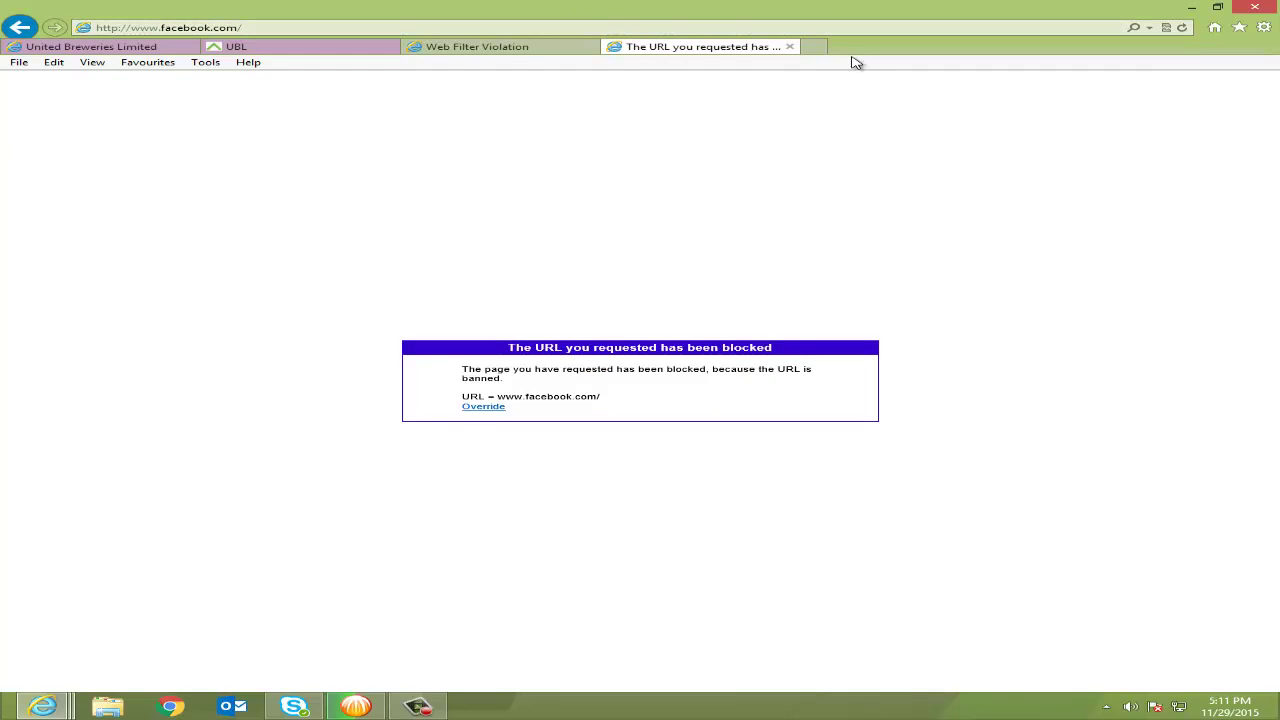
# Enter filehippo.com in another new tab, then return to the blocked YouTube tab.
pyautogui.click(811, 47)
pyautogui.write('file')
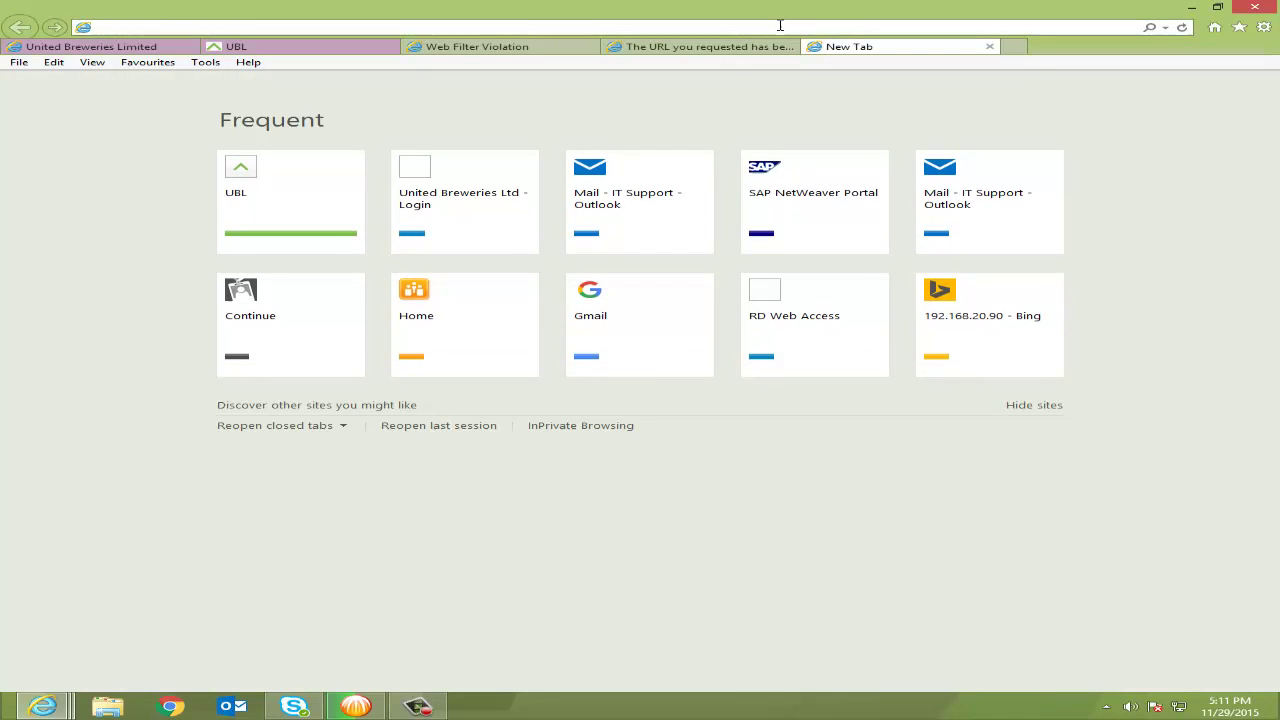
pyautogui.write('hippo')
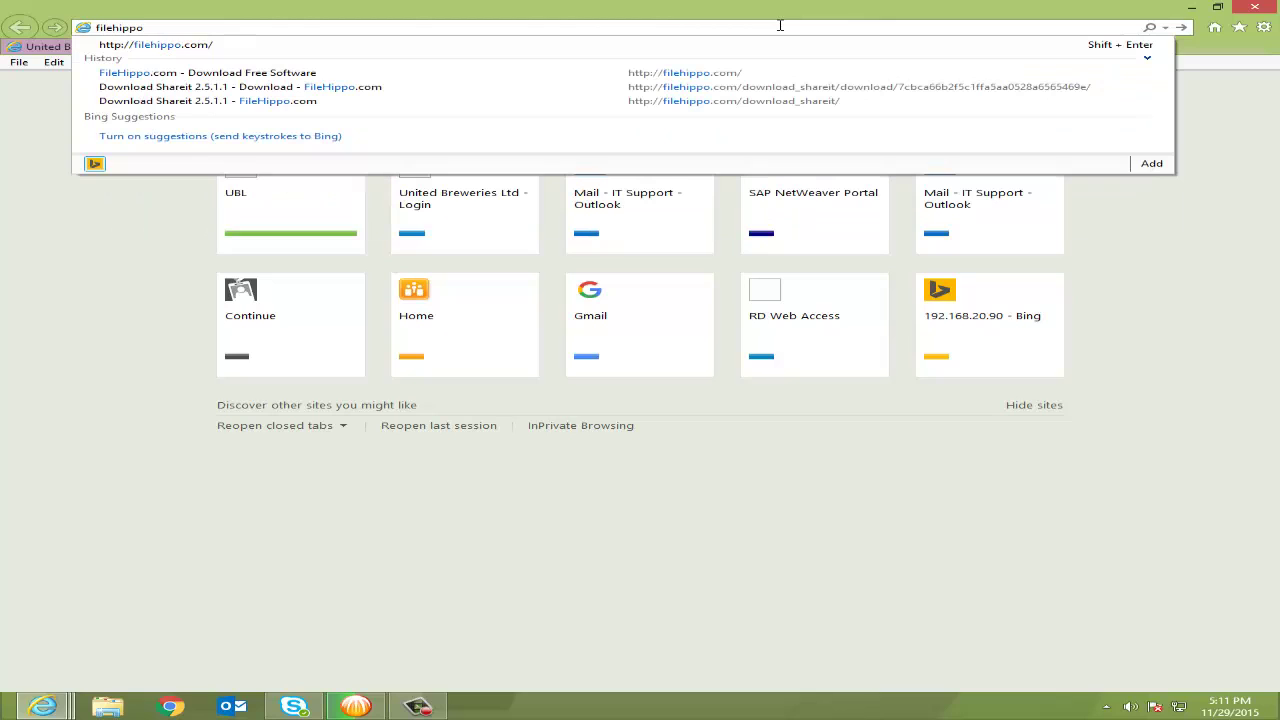
pyautogui.write('.com/')
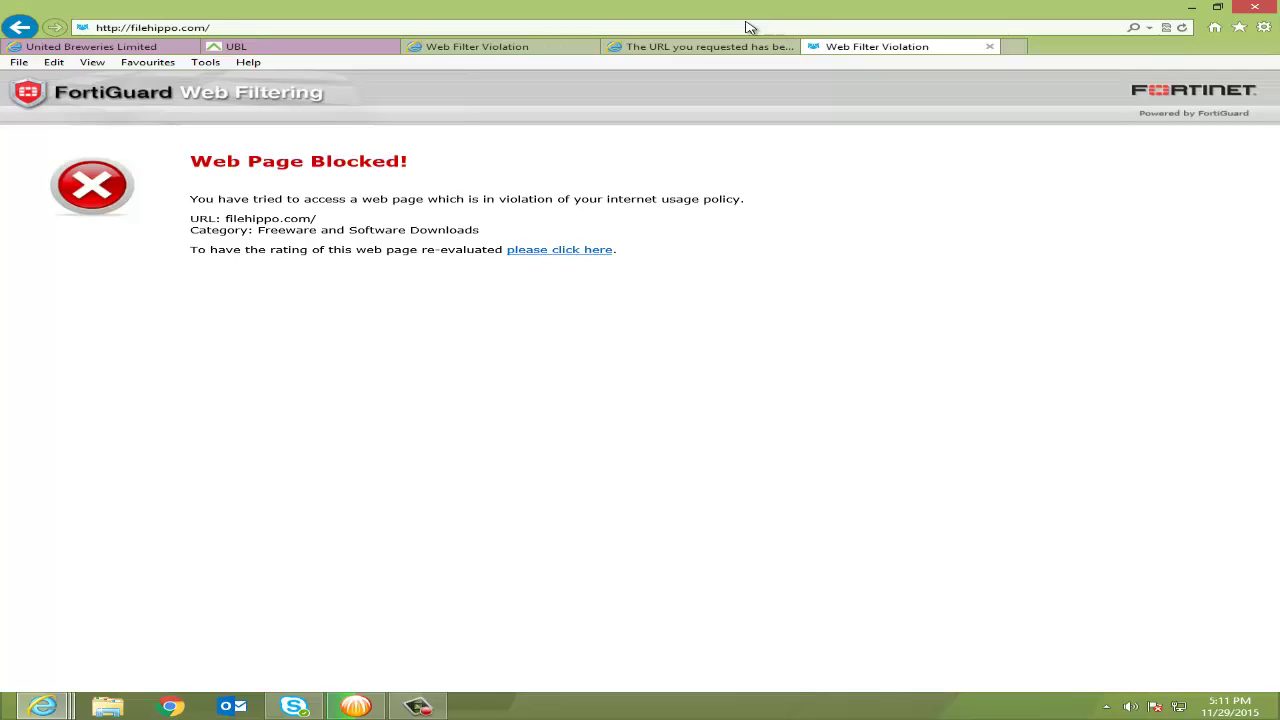
pyautogui.click(565, 48)
# Replace the blocked YouTube page with the google.com home page.
pyautogui.click(552, 30)
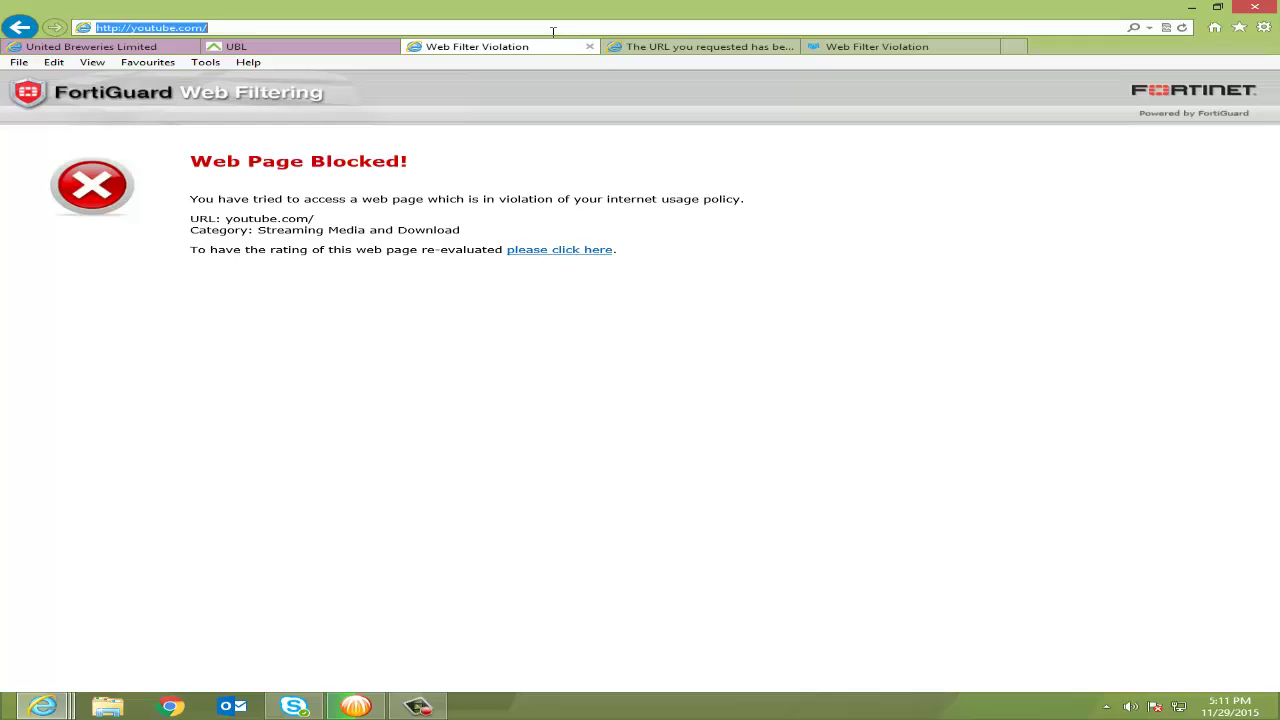
pyautogui.write('google.com')
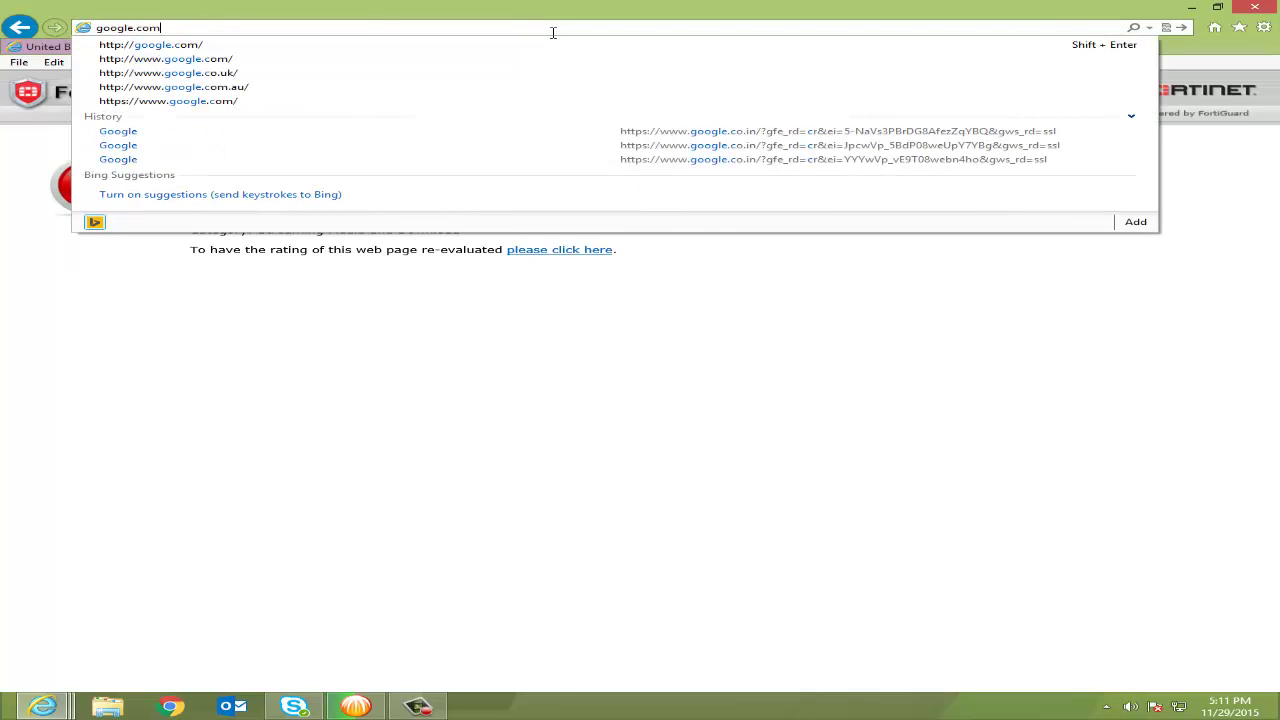
pyautogui.press('Return')
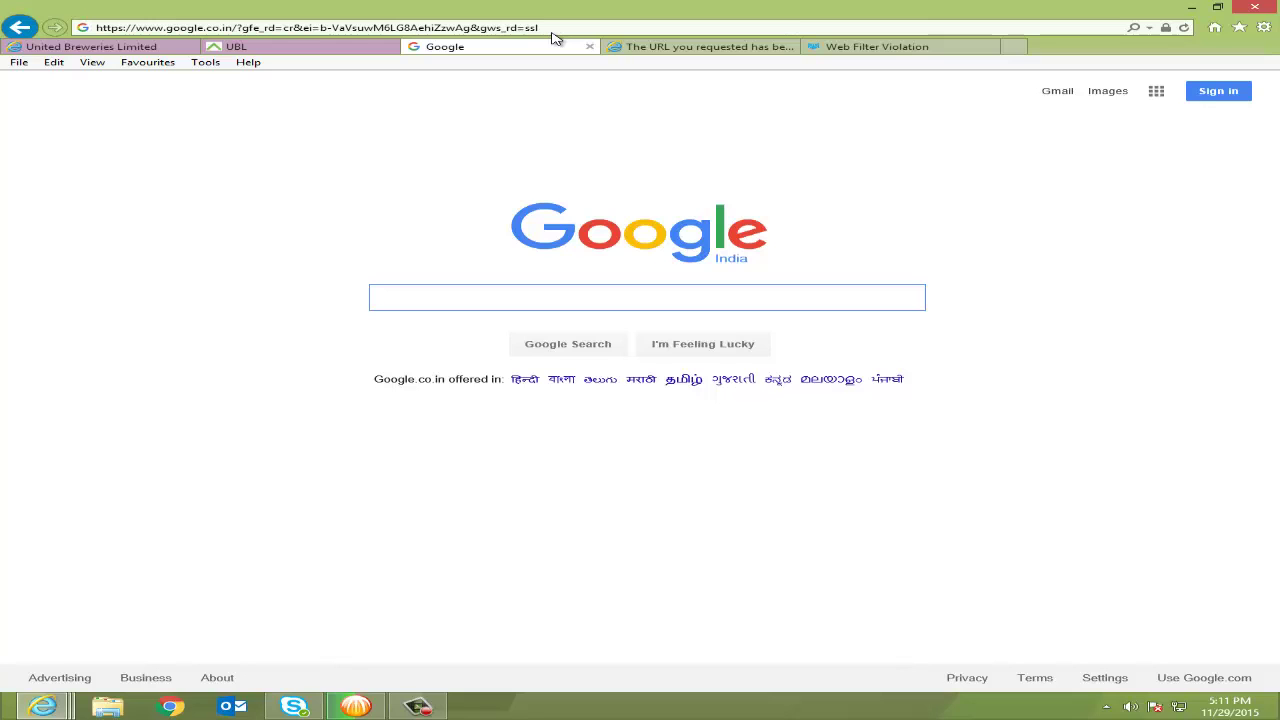
# Search Google for 'tor browser', then minimise Internet Explorer to show the desktop.
pyautogui.write('tor')
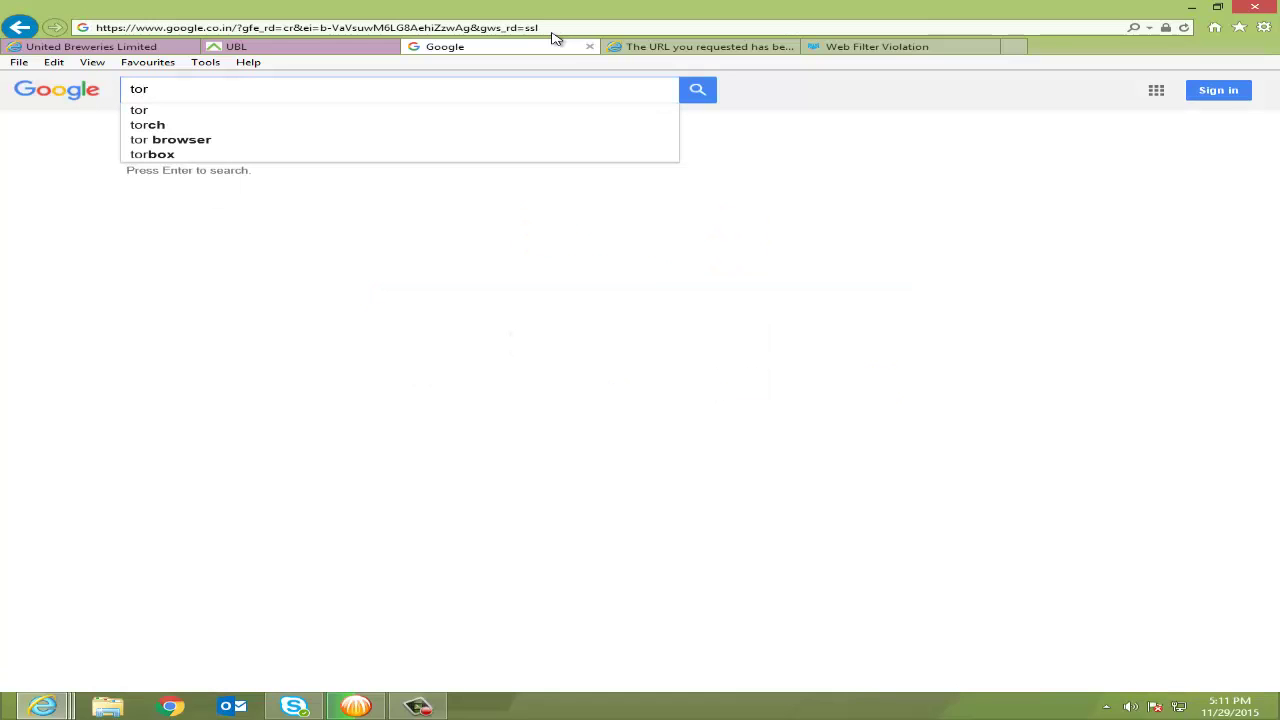
pyautogui.click(224, 140)
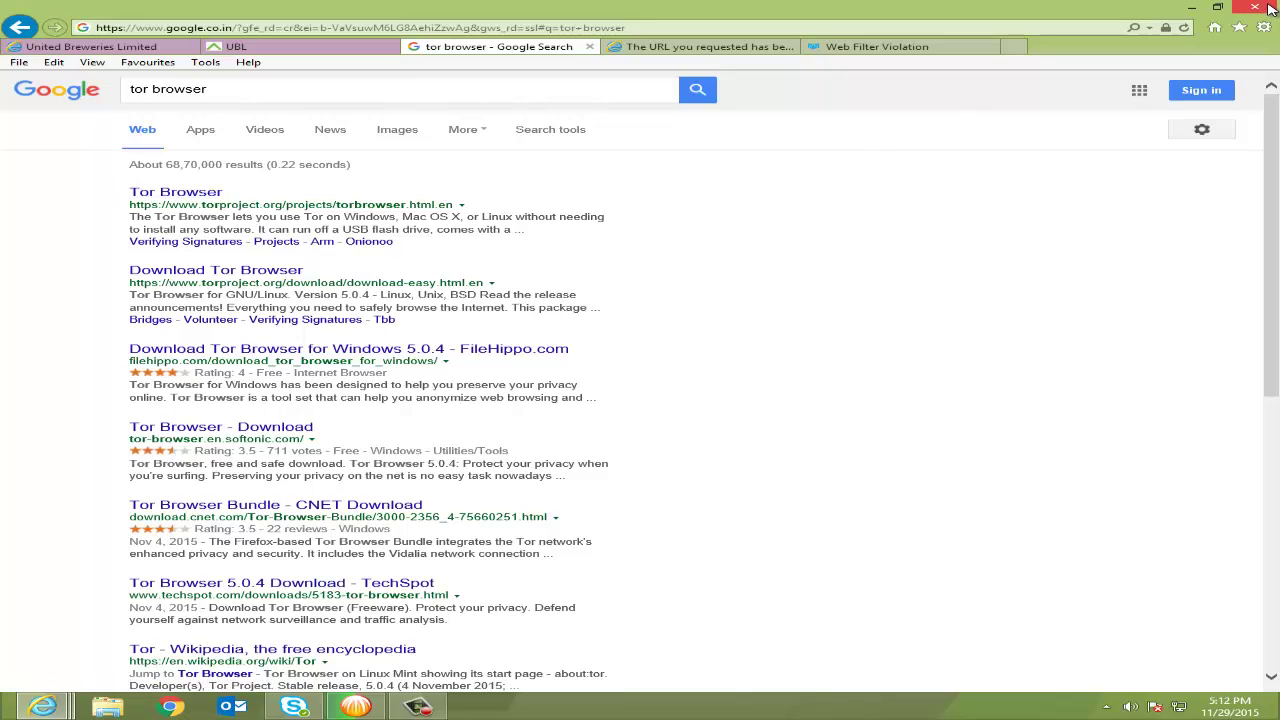
pyautogui.click(1191, 8)
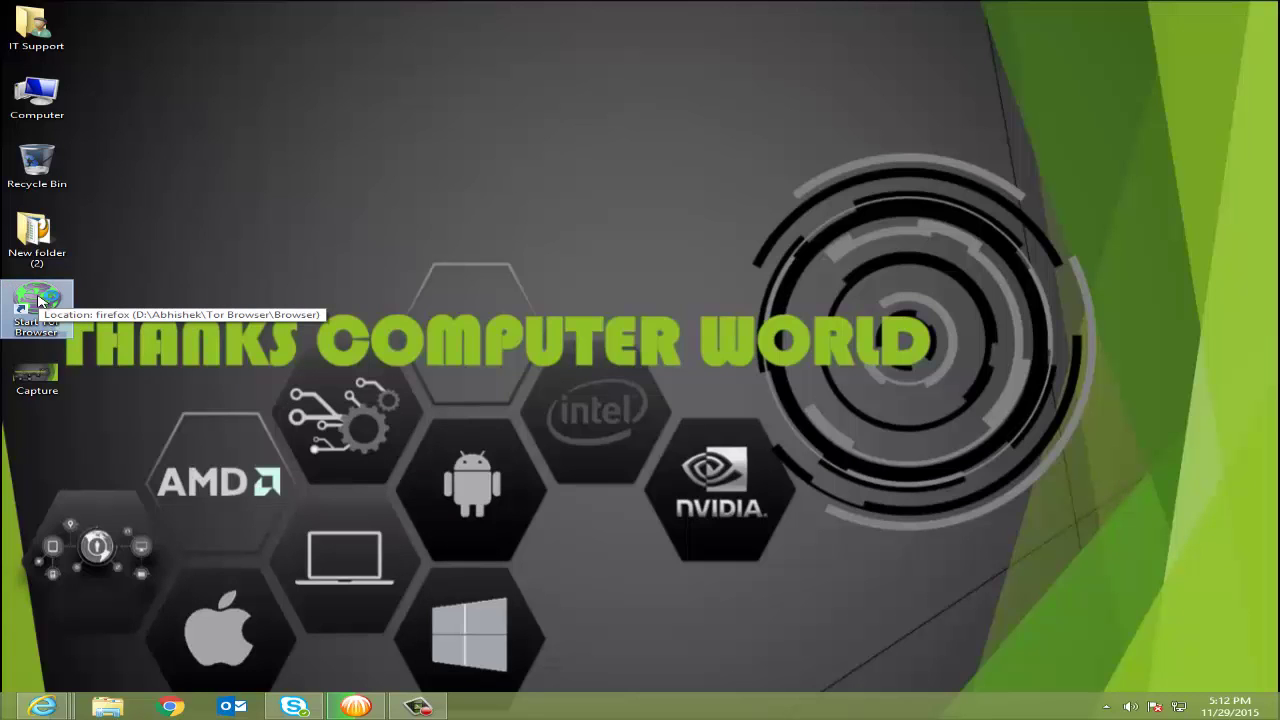
# Launch Tor Browser maximised, load youtube.com in it, and open an empty second tab.
pyautogui.doubleClick(39, 300)
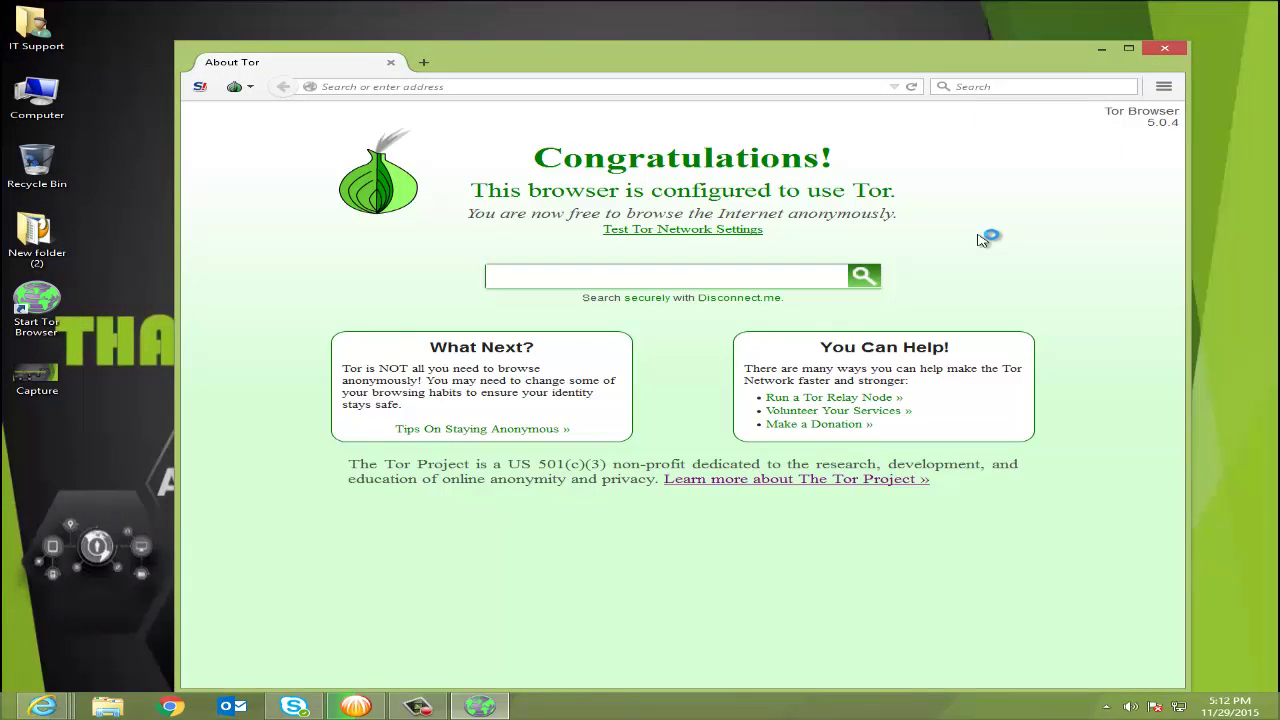
pyautogui.click(1128, 48)
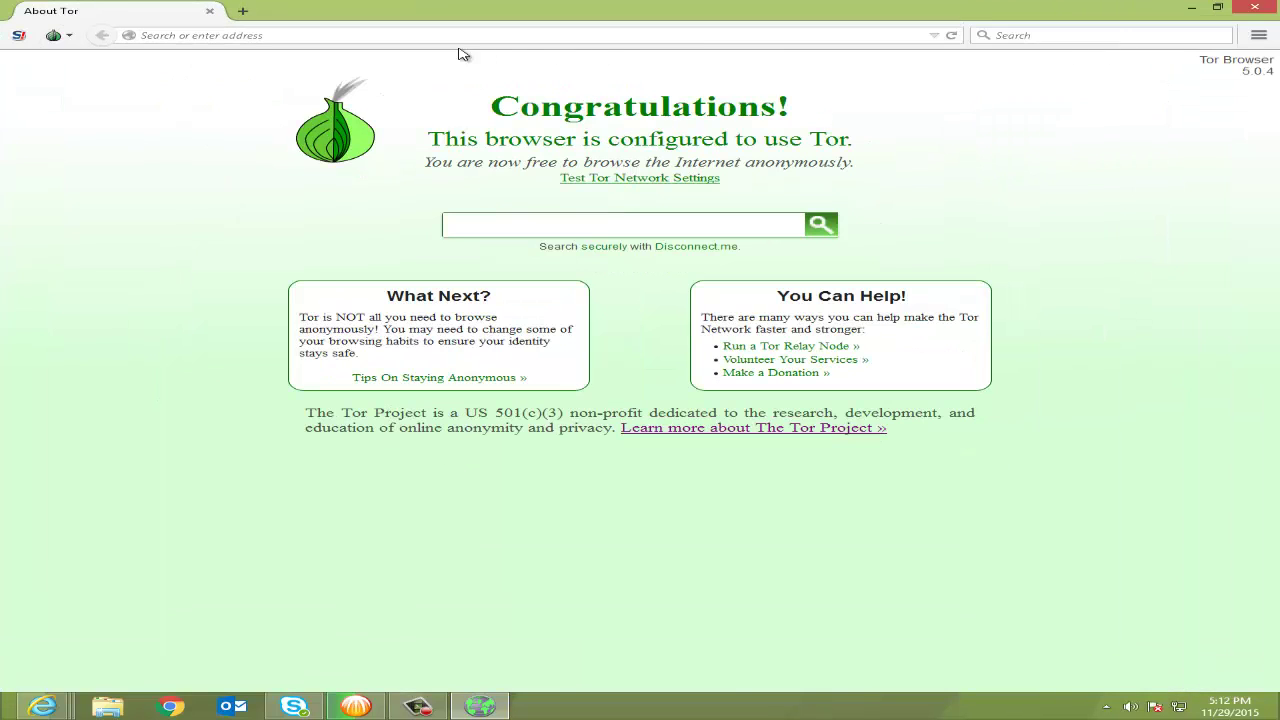
pyautogui.click(453, 36)
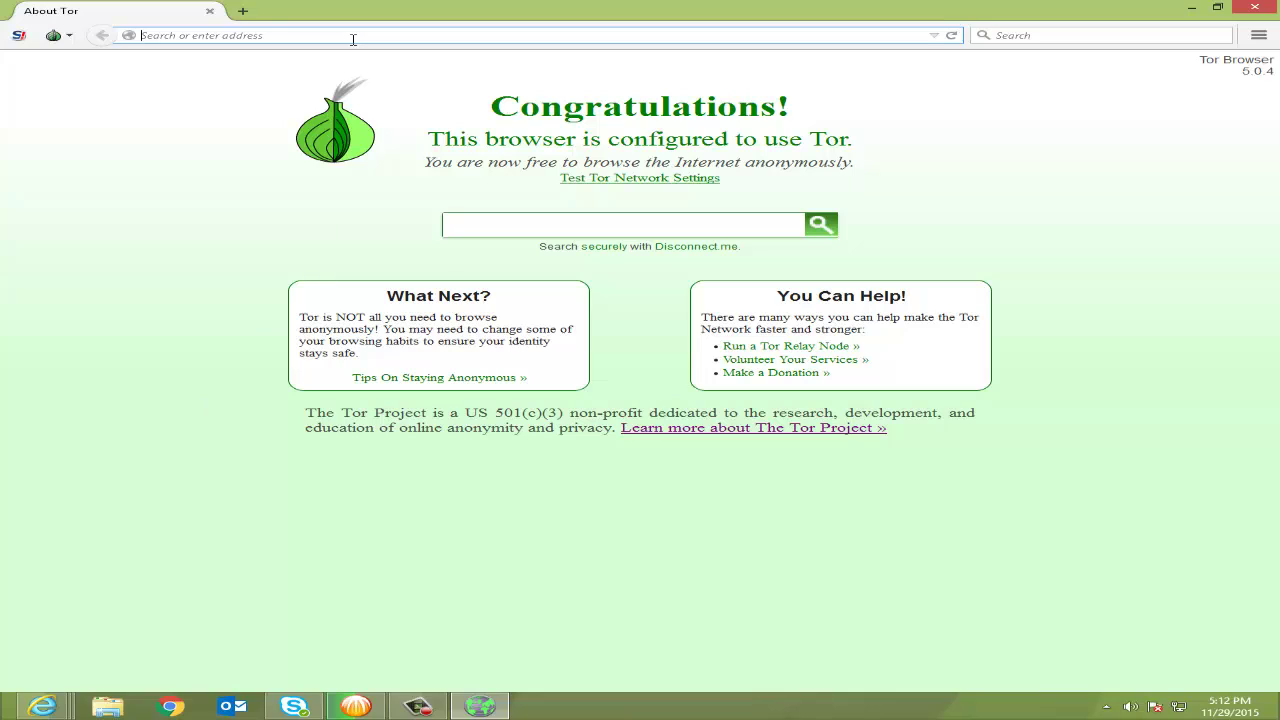
pyautogui.write('youtube')
pyautogui.press('BackSpace')
pyautogui.press('BackSpace')
pyautogui.write('be.com')
pyautogui.press('Return')
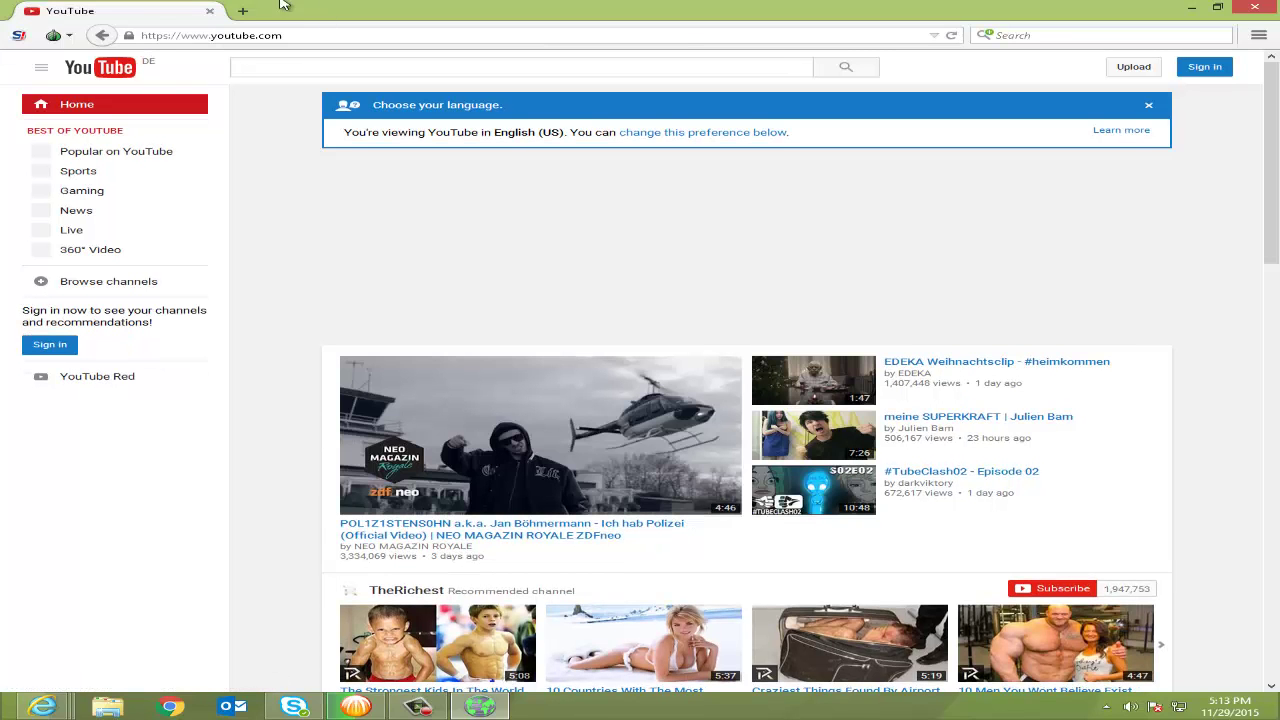
pyautogui.click(243, 11)
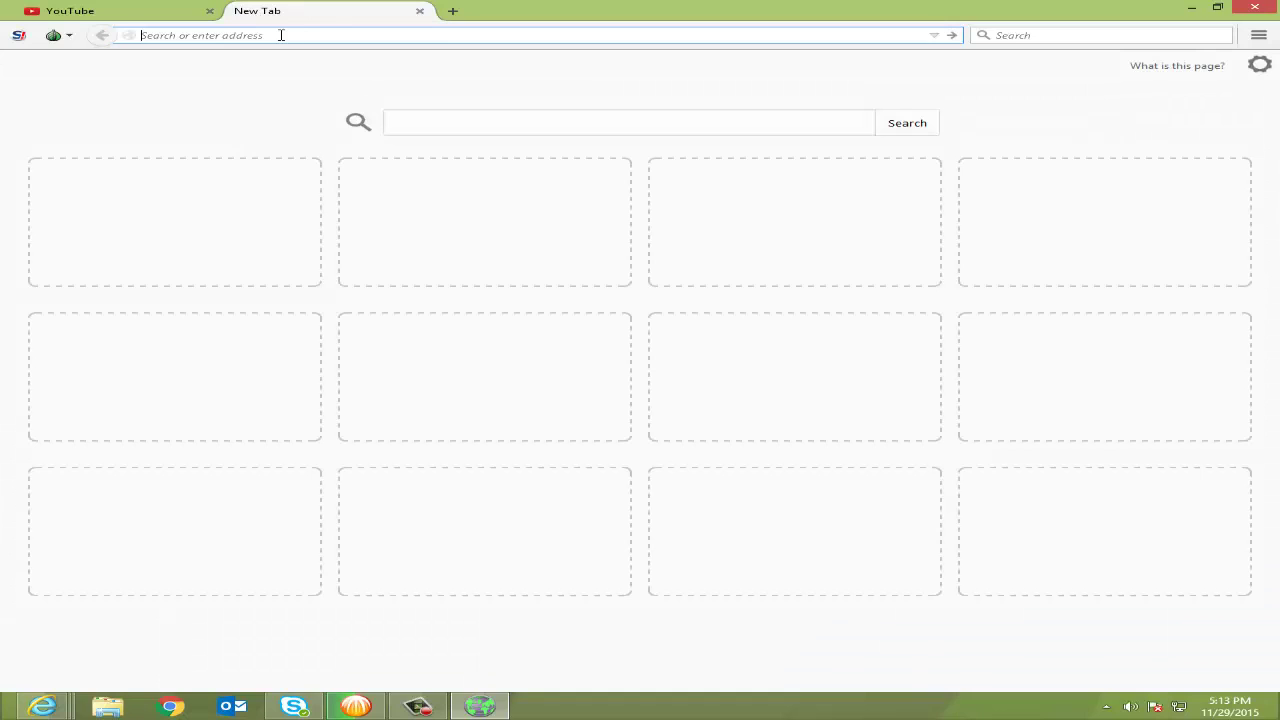
# Load facebook.com in Tor's second tab and open a third empty tab.
pyautogui.write('facebook.com')
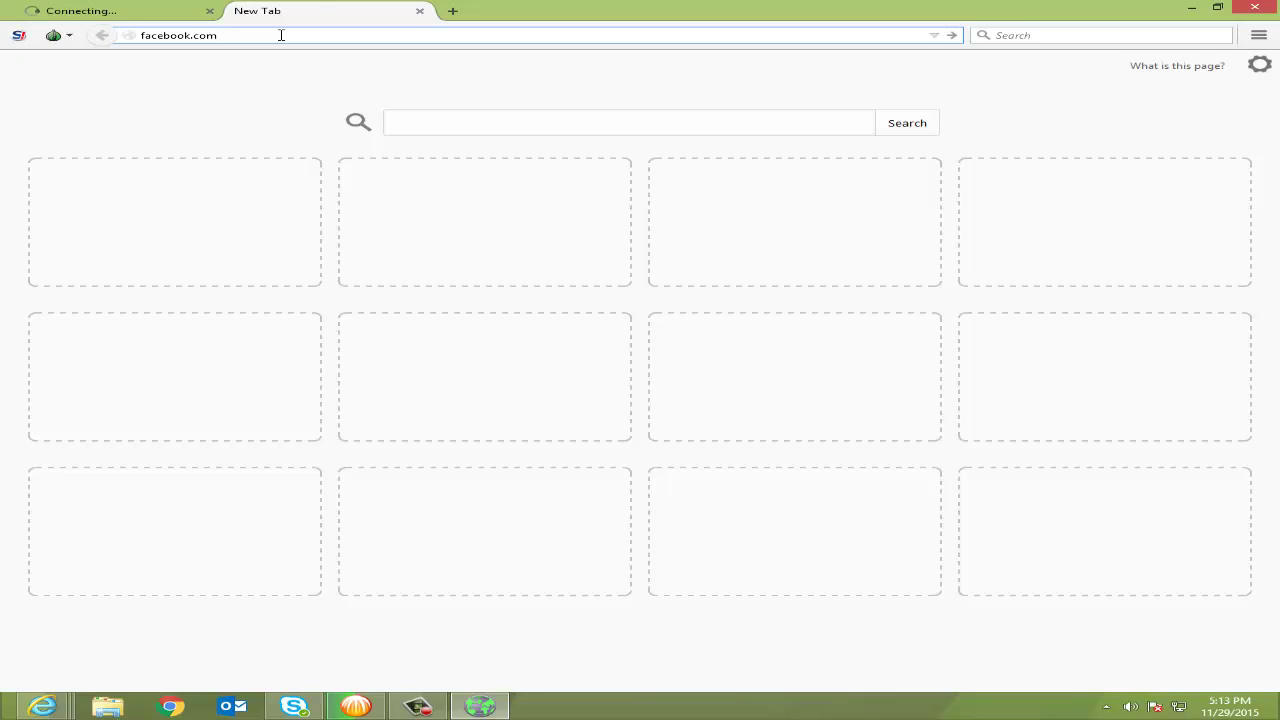
pyautogui.press('Return')
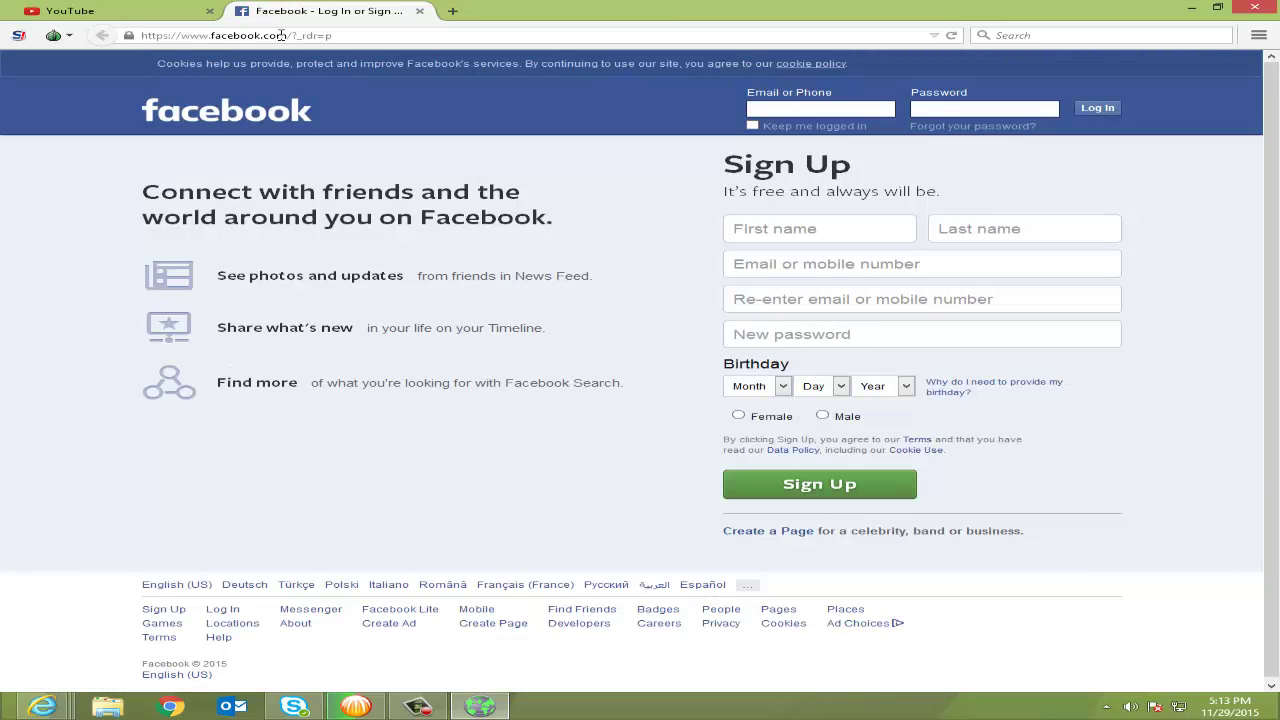
pyautogui.click(453, 11)
# Load filehippo.com in the third Tor tab and refresh it with F5.
pyautogui.write('f')
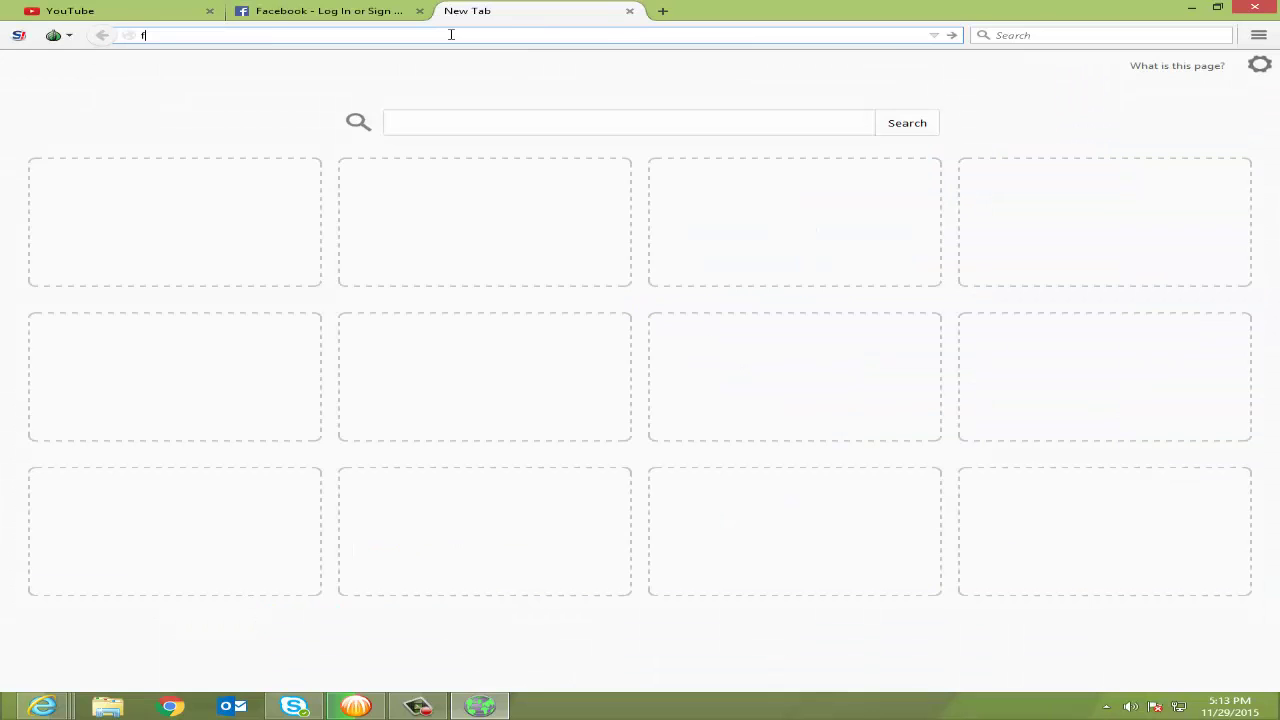
pyautogui.write('ilehippo.com')
pyautogui.press('Return')
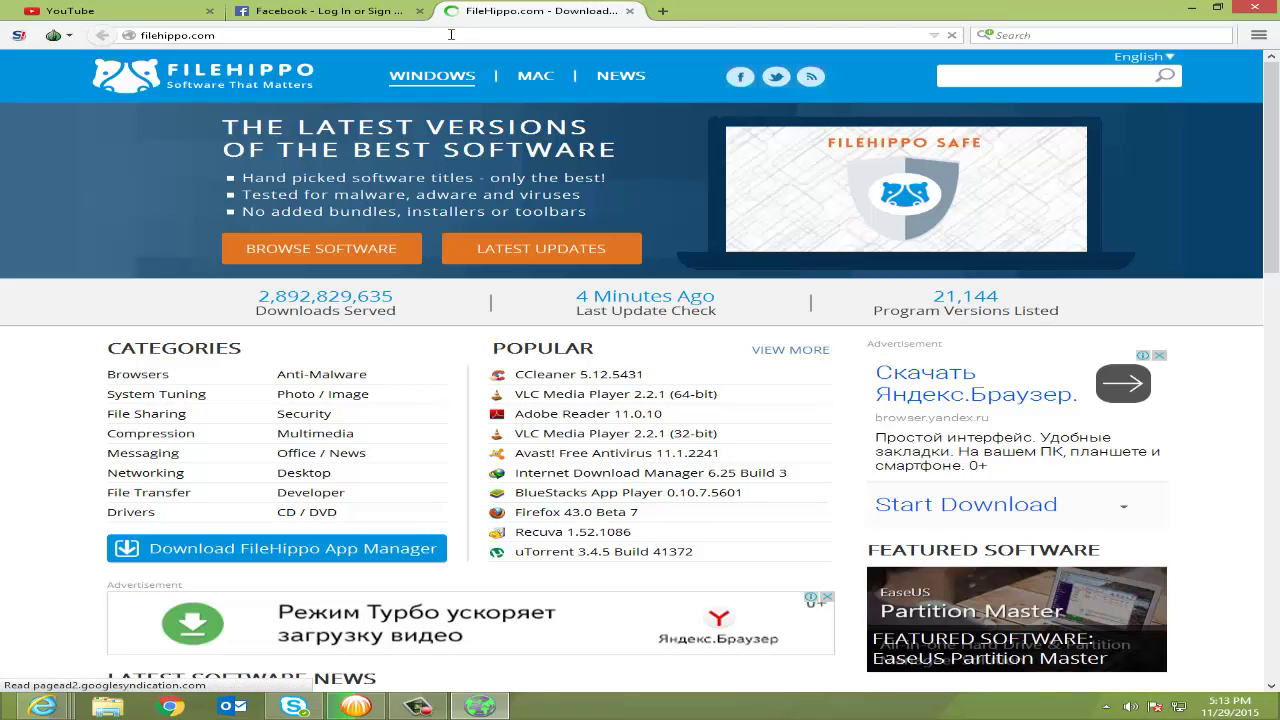
pyautogui.press('F5')
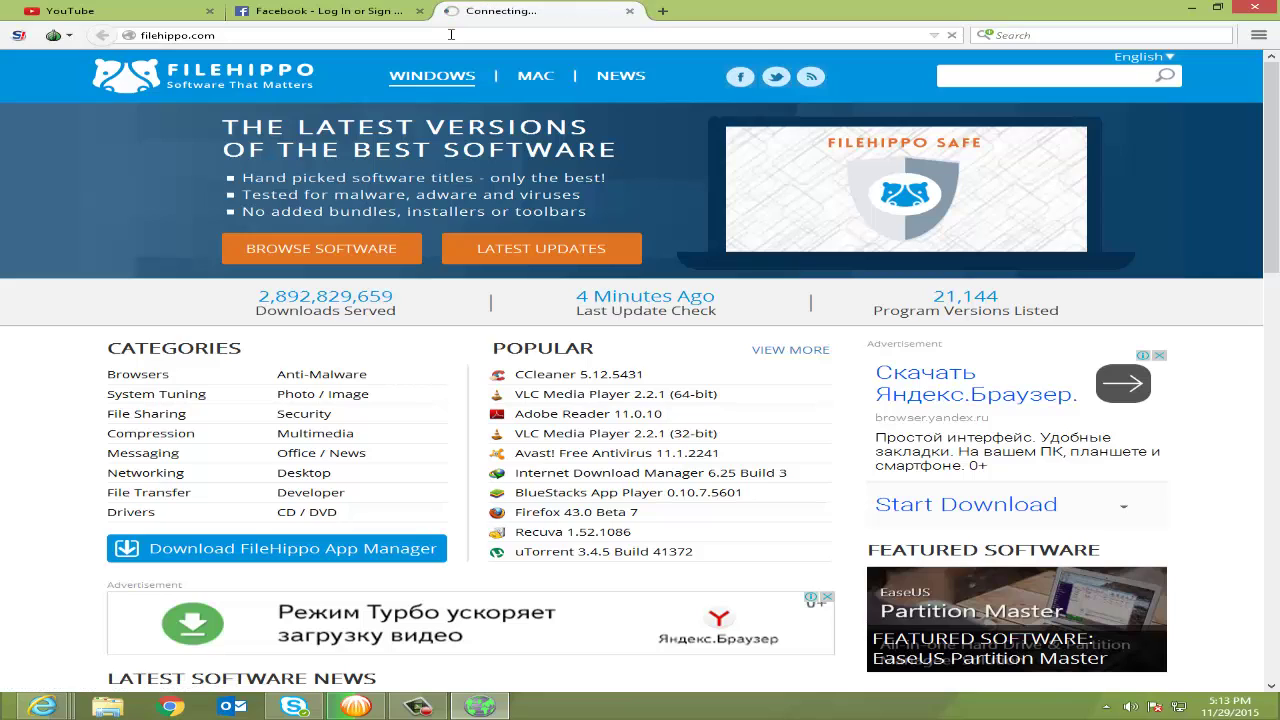